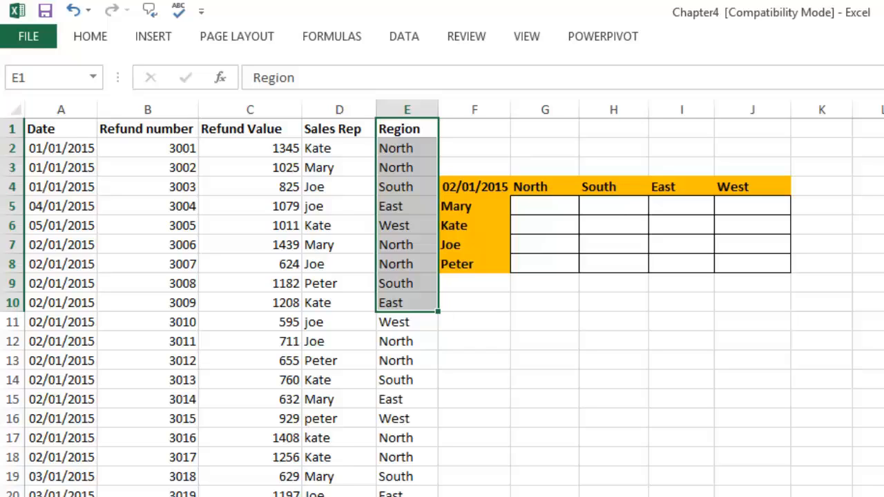
{"action": "left_click", "coordinate": [528, 209]}
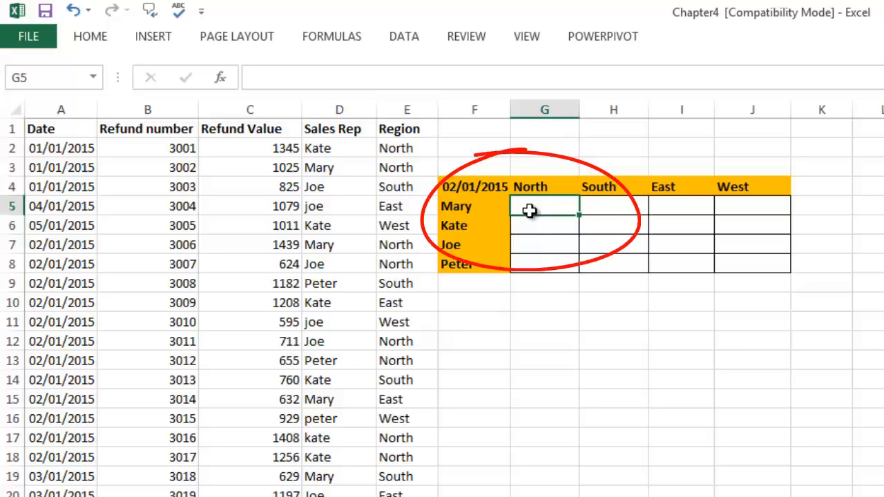
{"action": "left_click", "coordinate": [456, 206]}
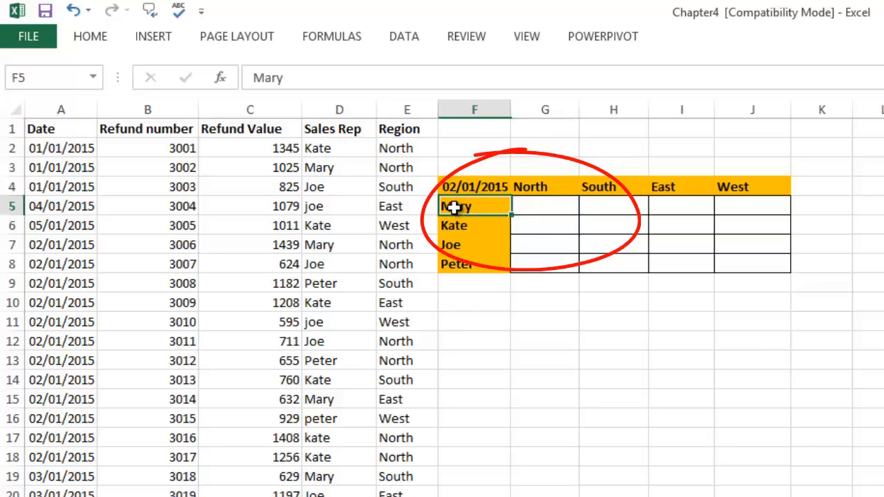
{"action": "left_click", "coordinate": [532, 187]}
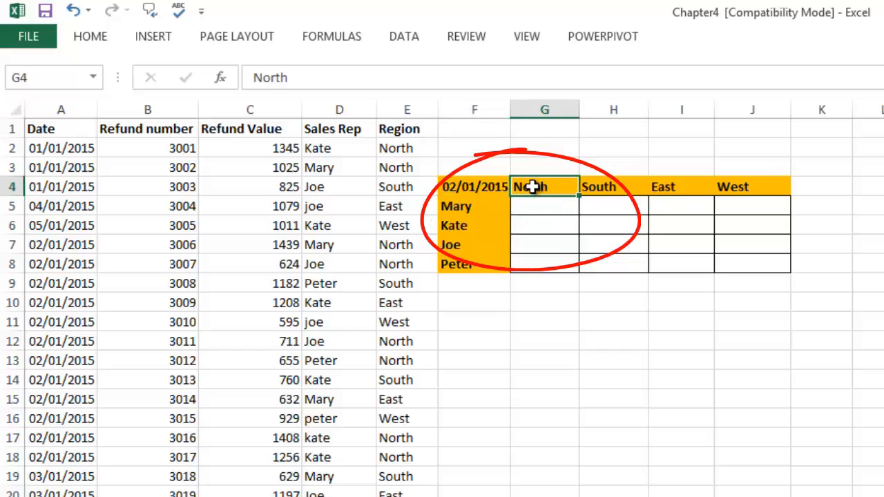
{"action": "left_click", "coordinate": [481, 183]}
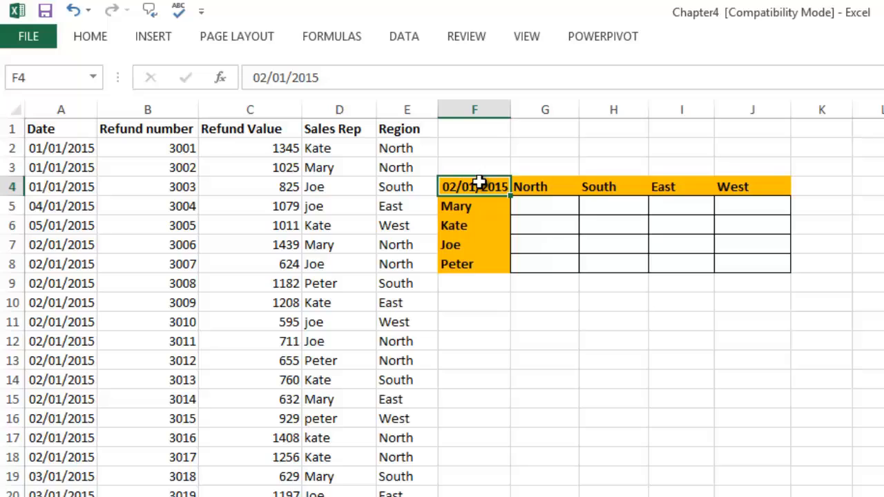
Start a SUM formula in cell G5 with a nested opening bracket and the absolute Sales Rep range $D$2:$D$41.
{"action": "left_click", "coordinate": [556, 208]}
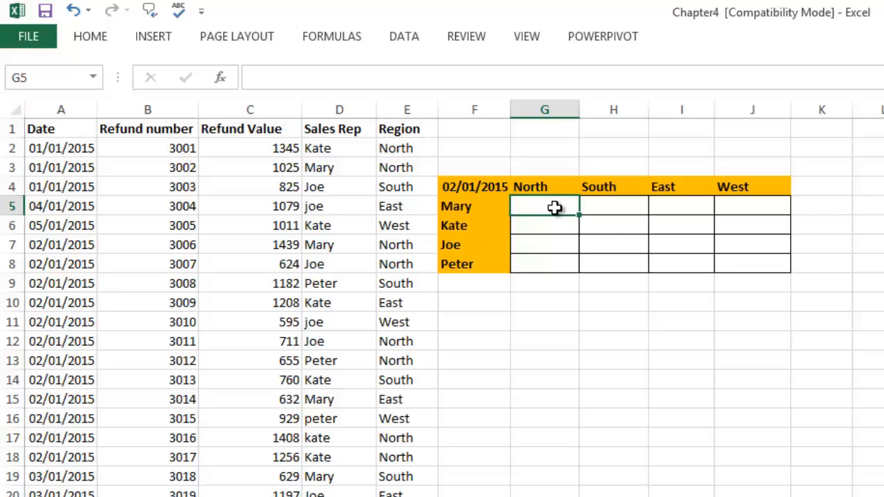
{"action": "type", "text": "=s"}
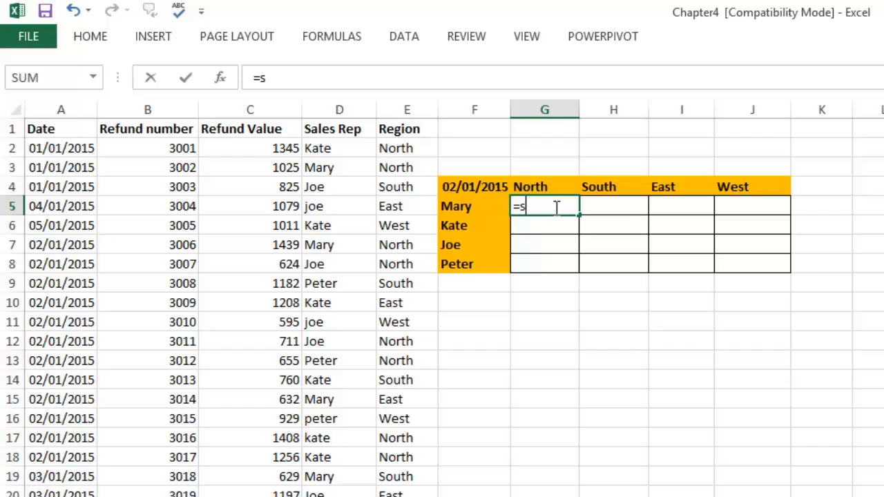
{"action": "type", "text": "um("}
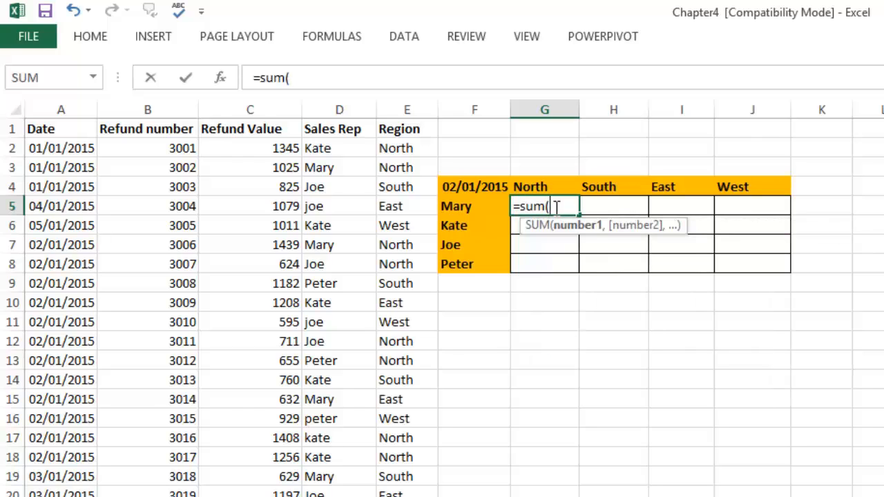
{"action": "type", "text": "("}
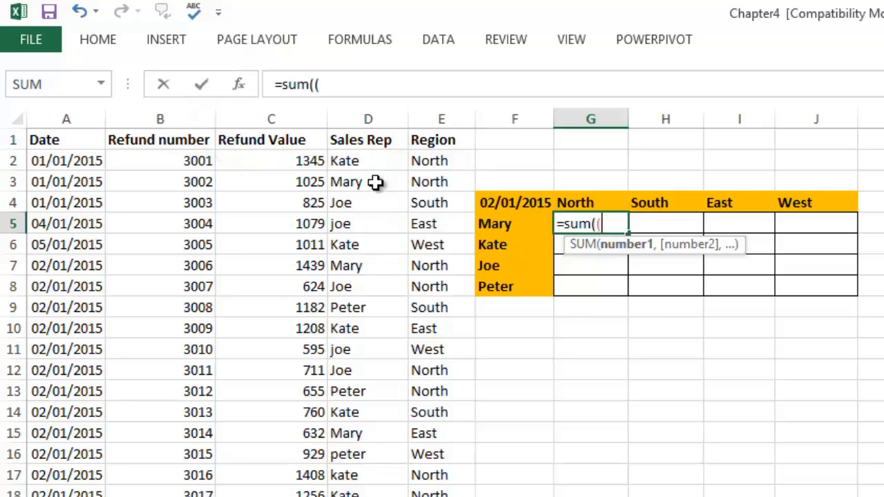
{"action": "left_click", "coordinate": [371, 160]}
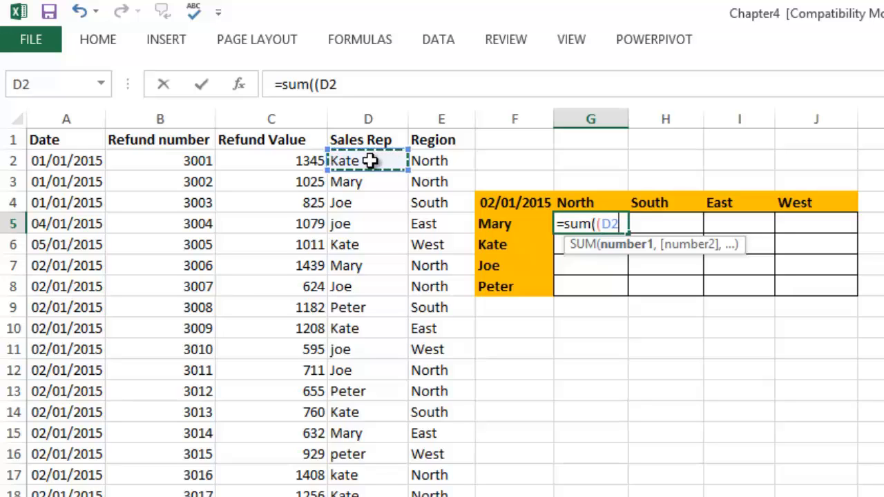
{"action": "key", "text": "ctrl+shift+Down"}
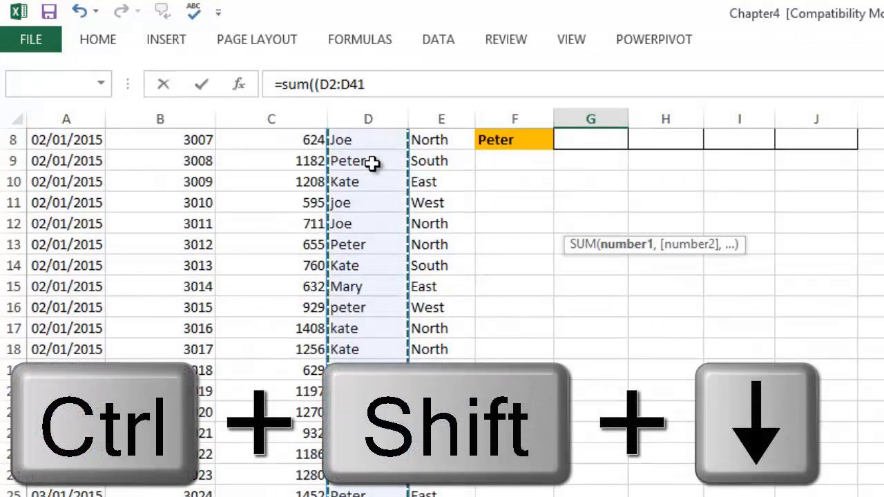
{"action": "key", "text": "F4"}
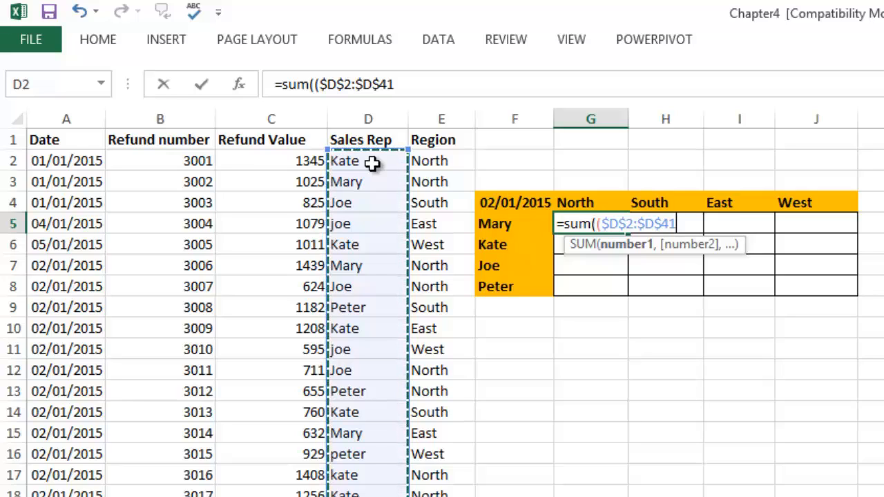
Complete the first logic test by equating the Sales Rep range to the column-locked reference $F5 and closing its bracket.
{"action": "type", "text": "="}
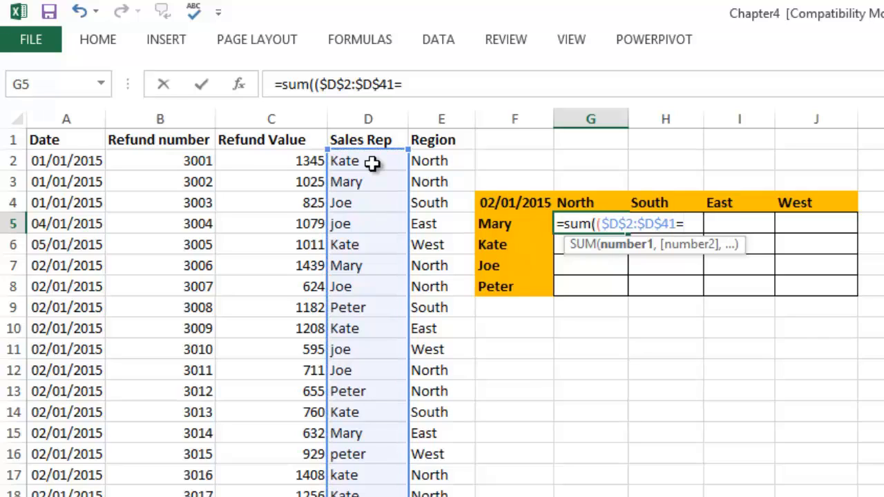
{"action": "left_click", "coordinate": [493, 225]}
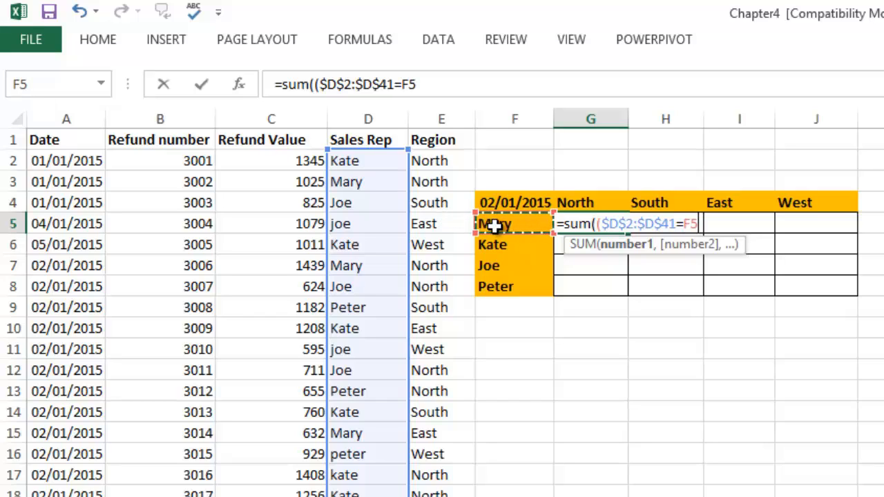
{"action": "key", "text": "F5"}
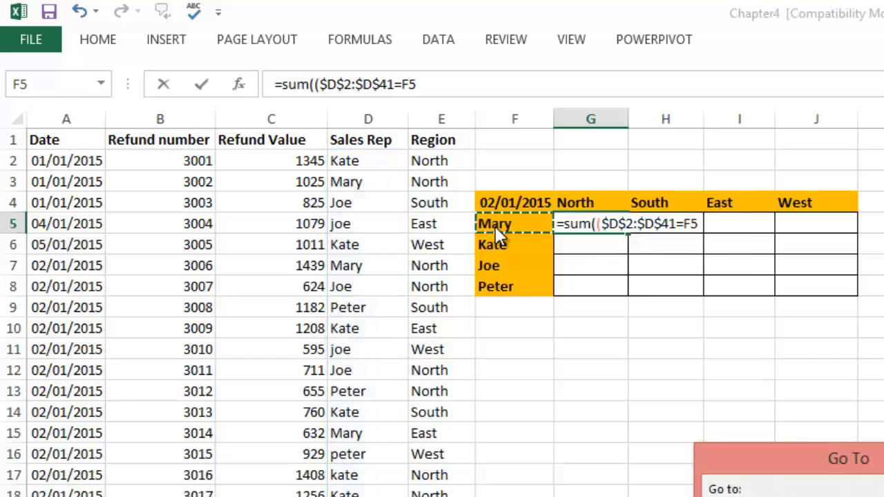
{"action": "key", "text": "Escape"}
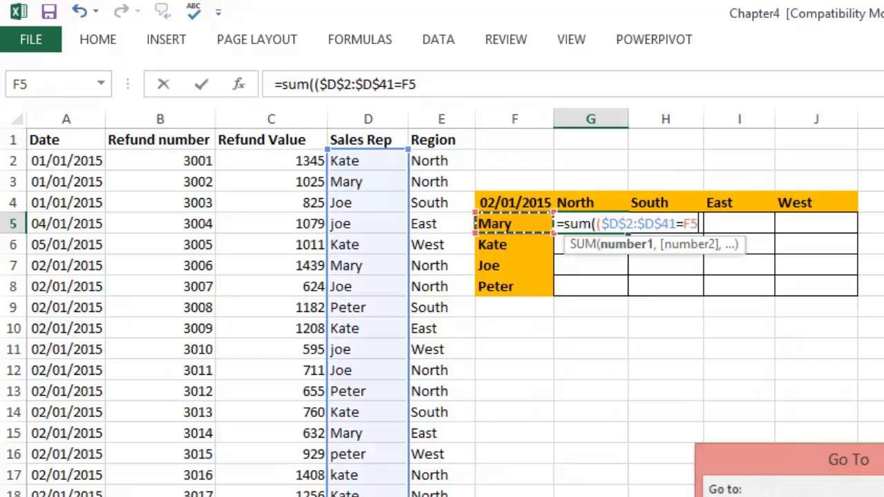
{"action": "key", "text": "F4"}
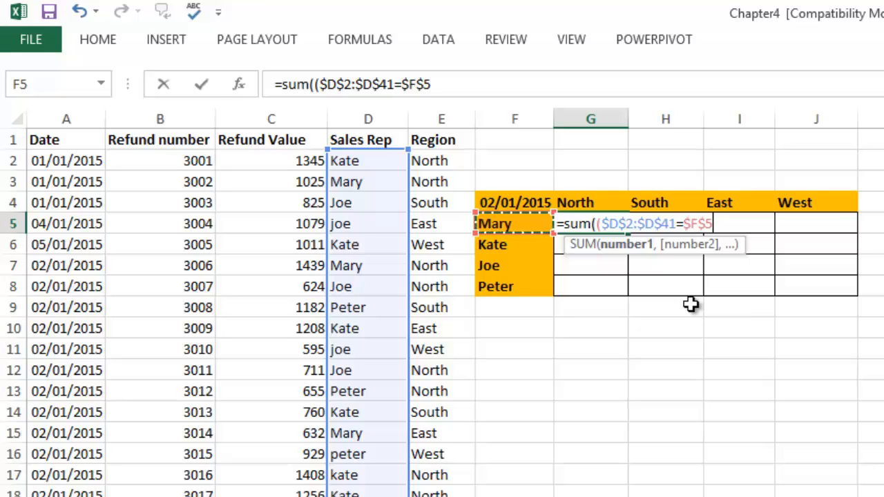
{"action": "key", "text": "F5"}
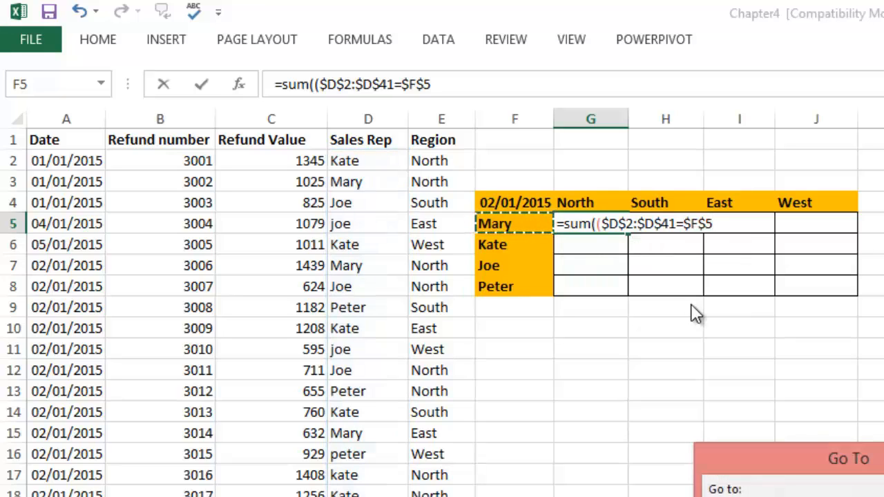
{"action": "key", "text": "Escape"}
{"action": "key", "text": "F4"}
{"action": "key", "text": "F4"}
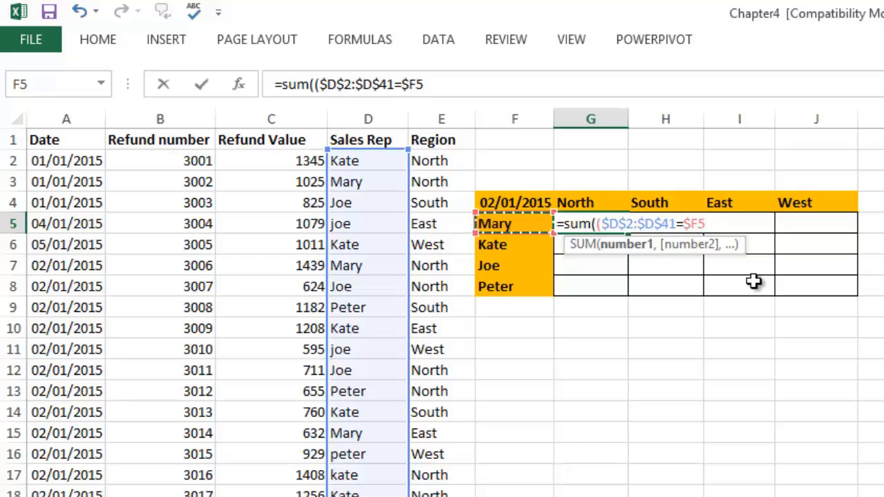
{"action": "type", "text": ")"}
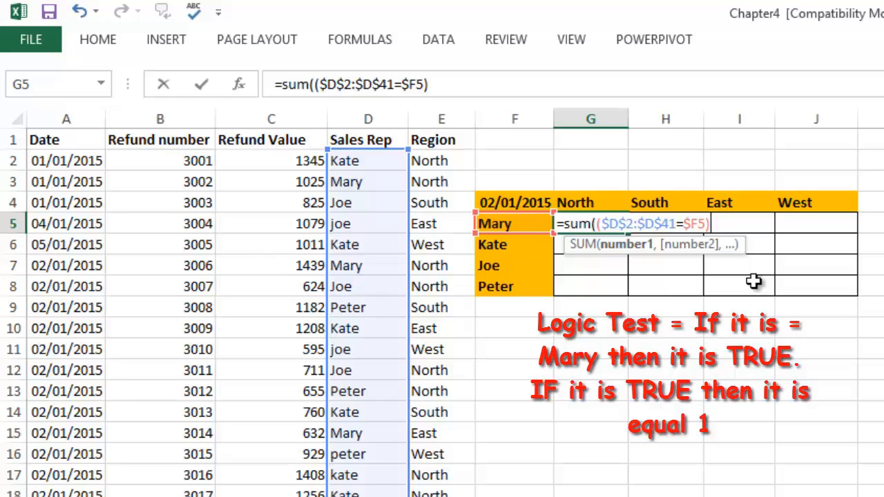
Multiply the first test by a region test, ($E$2:$E$41=G$4), with only the row of the North header reference locked.
{"action": "type", "text": "*"}
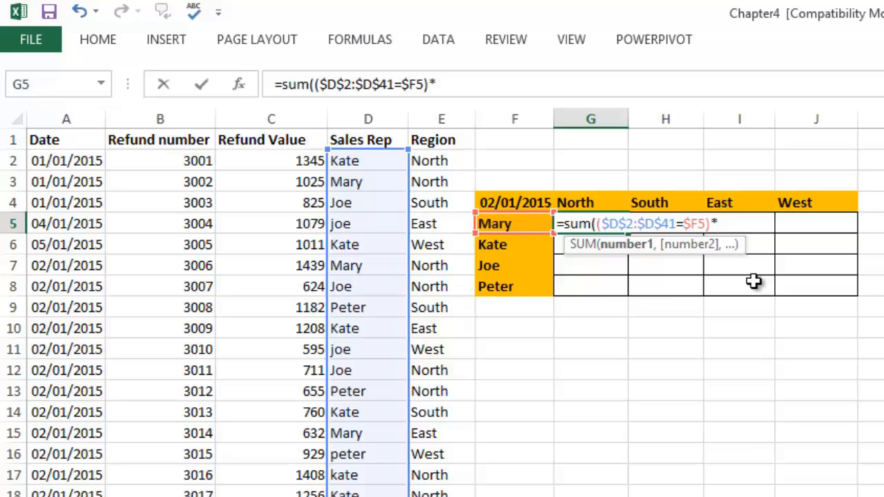
{"action": "type", "text": "("}
{"action": "left_click", "coordinate": [438, 161]}
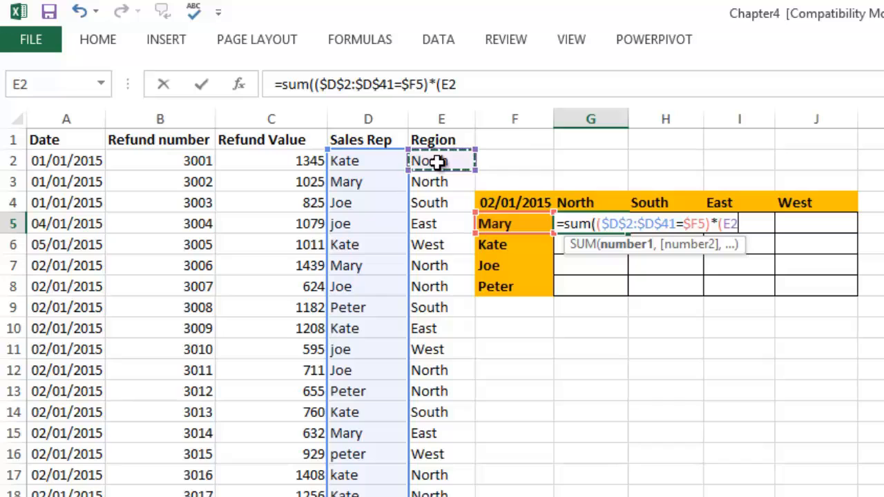
{"action": "key", "text": "ctrl+shift+Down"}
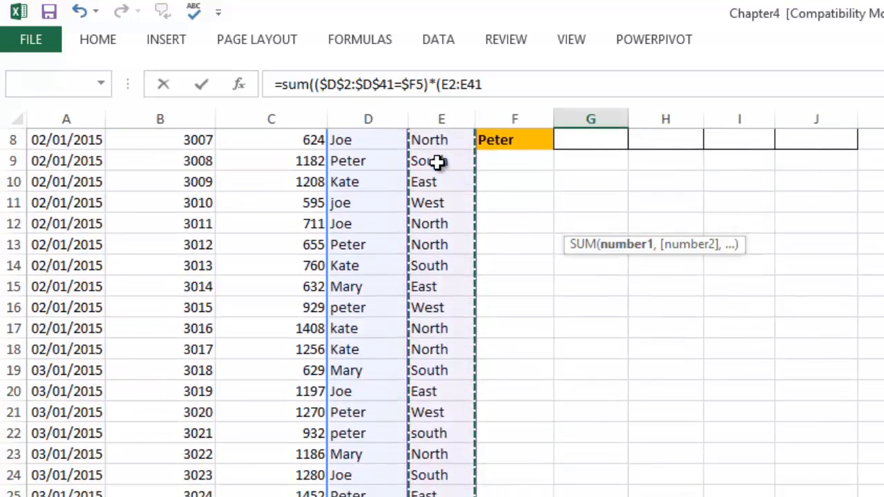
{"action": "key", "text": "F4"}
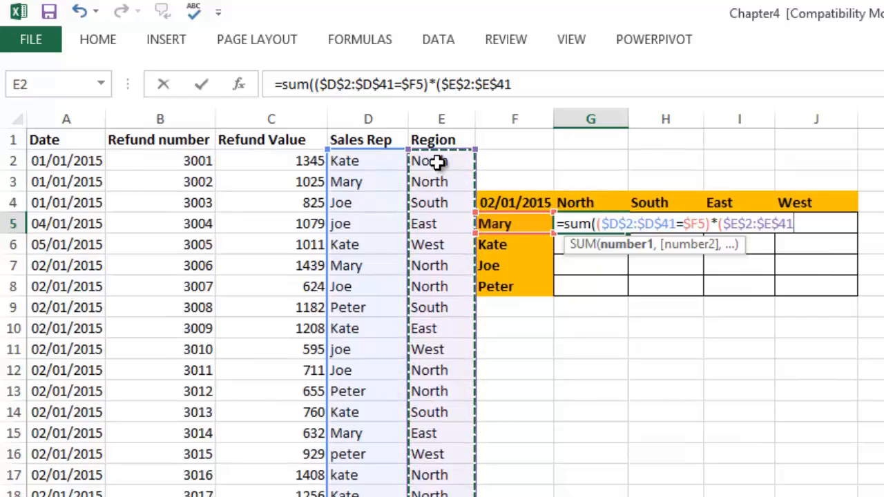
{"action": "type", "text": "="}
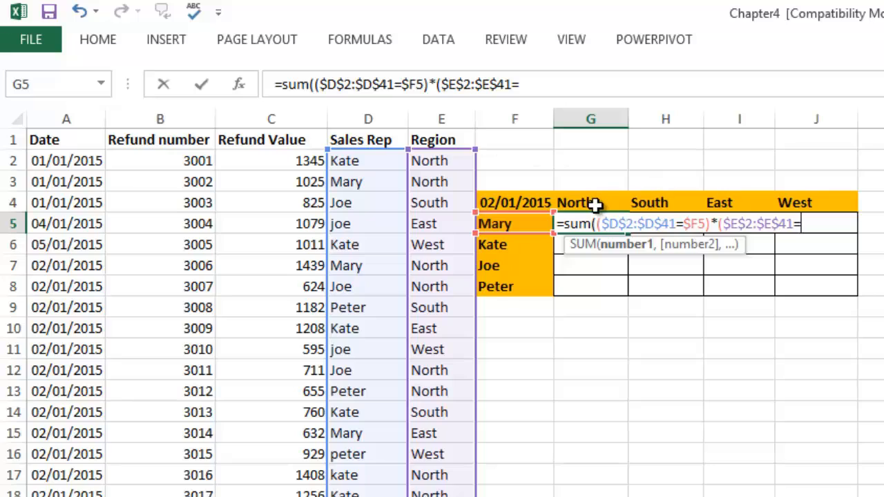
{"action": "left_click", "coordinate": [593, 202]}
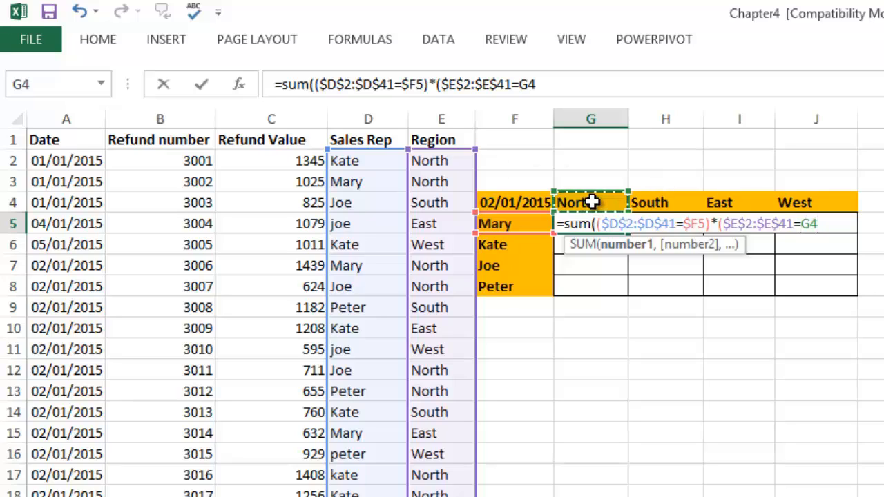
{"action": "key", "text": "F4"}
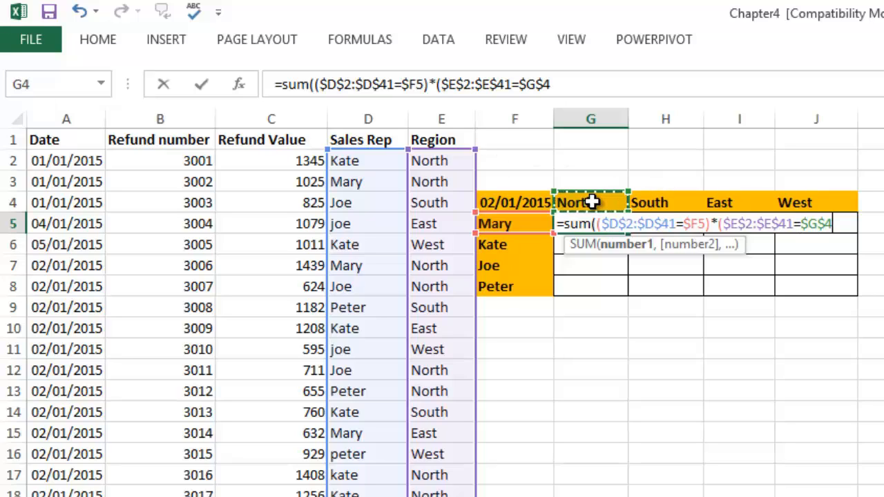
{"action": "key", "text": "F4"}
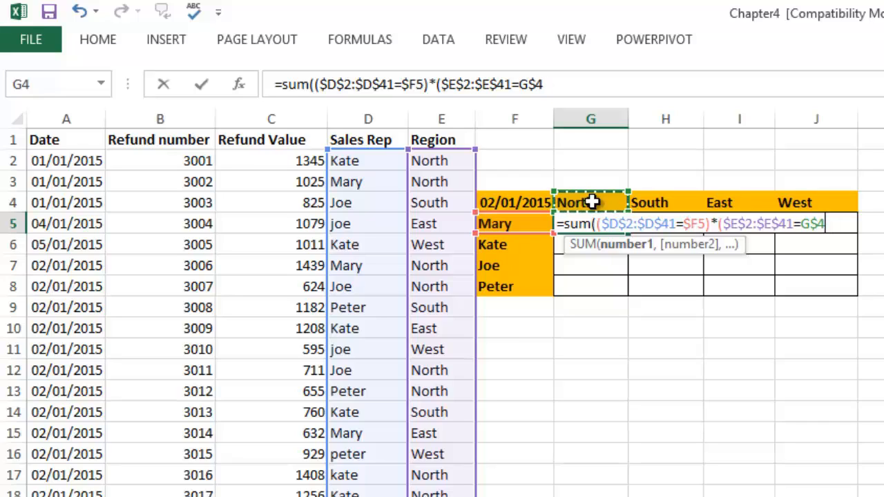
{"action": "type", "text": ")"}
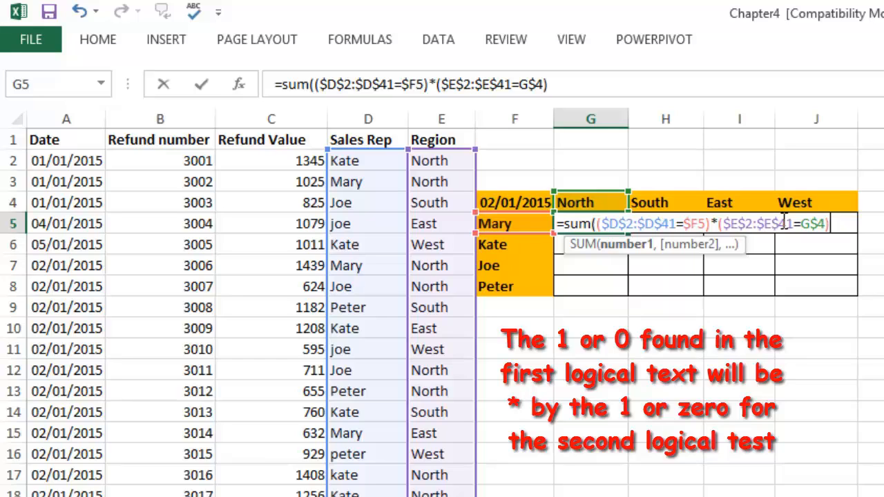
Multiply by a date test, ($A$2:$A$41=$F$4), with fully absolute references, and add a trailing multiplication operator.
{"action": "type", "text": "*"}
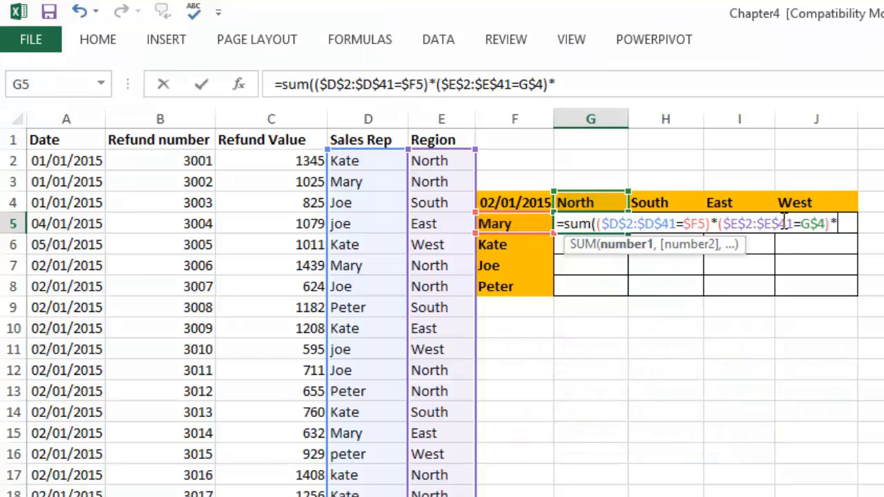
{"action": "type", "text": "("}
{"action": "left_click", "coordinate": [80, 161]}
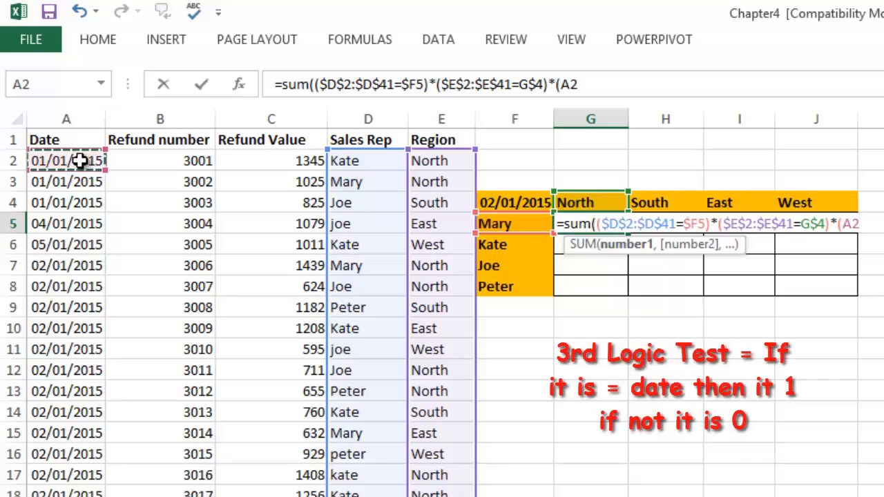
{"action": "key", "text": "ctrl+shift+Down"}
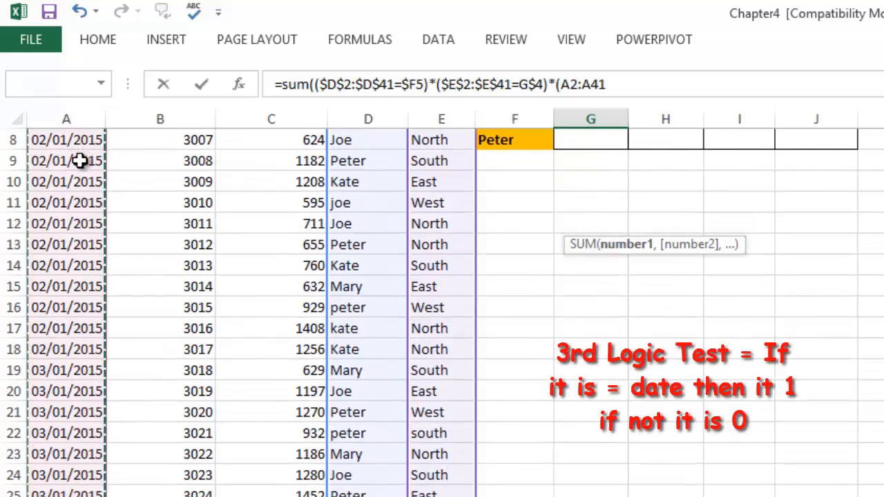
{"action": "key", "text": "F4"}
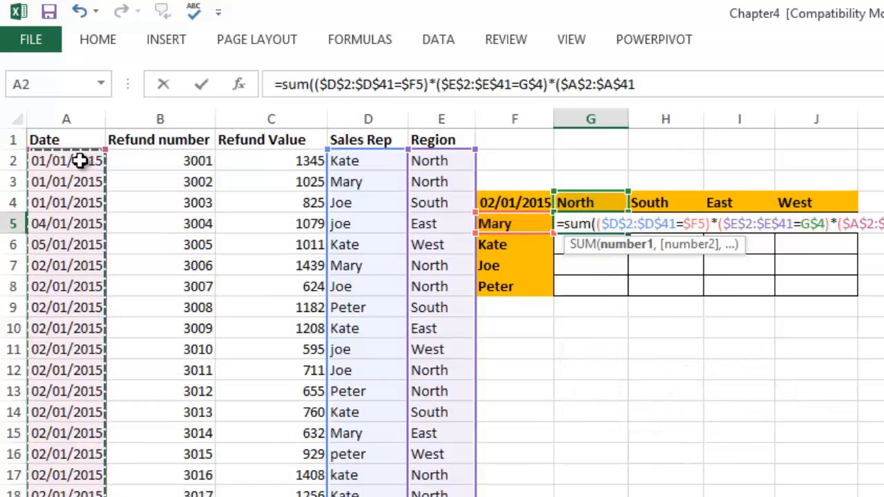
{"action": "type", "text": "="}
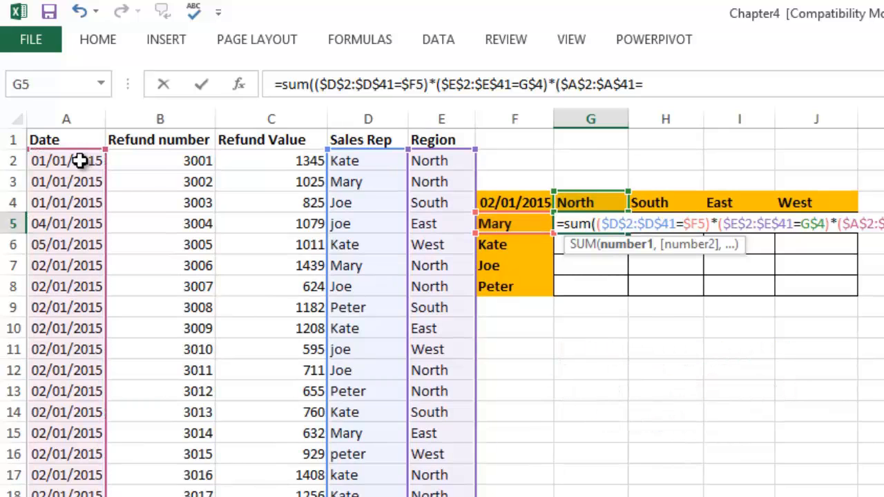
{"action": "left_click", "coordinate": [511, 203]}
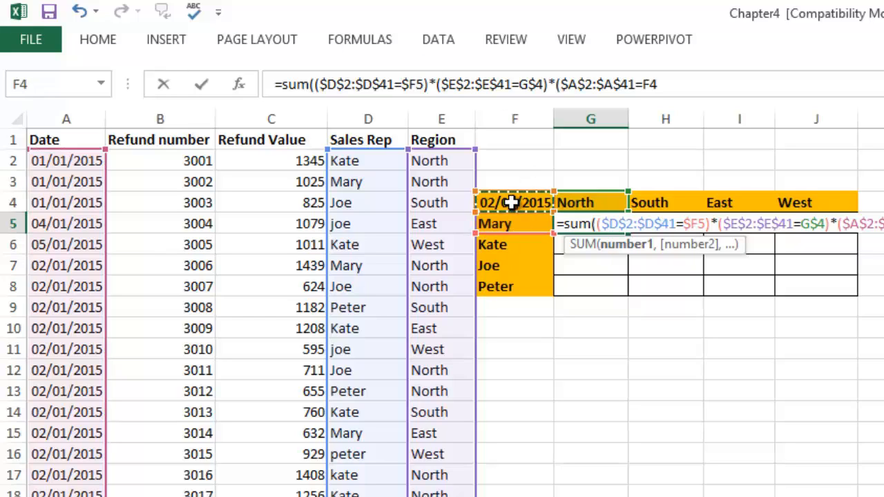
{"action": "key", "text": "F4"}
{"action": "type", "text": ")*"}
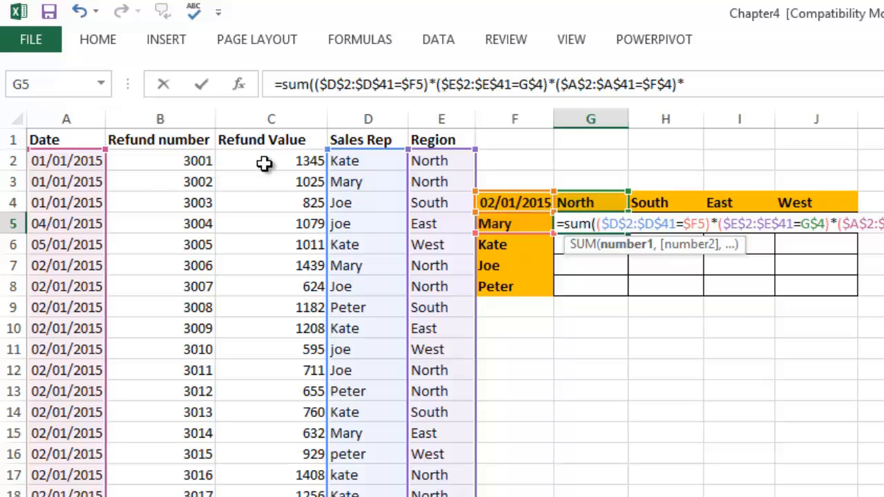
Finish the G5 formula by multiplying by the absolute Refund Value range $C$2:$C$41, close the SUM and enter it as an array formula.
{"action": "left_click", "coordinate": [264, 160]}
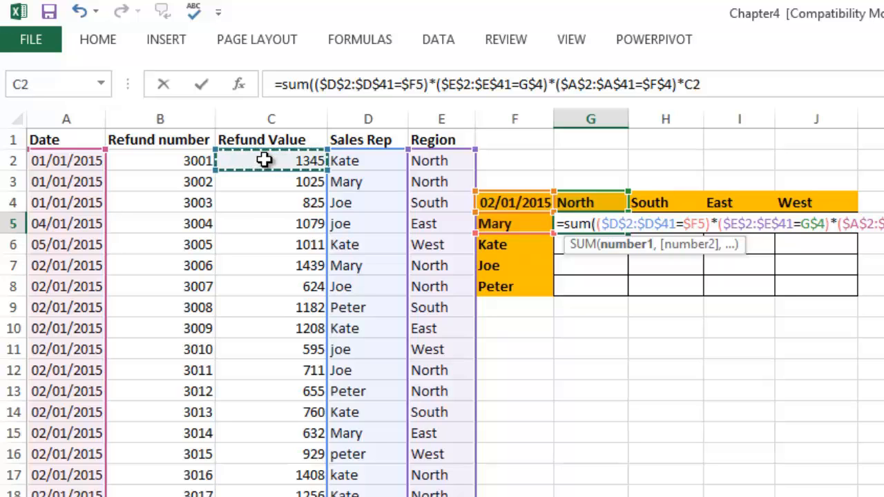
{"action": "key", "text": "ctrl+shift+Down"}
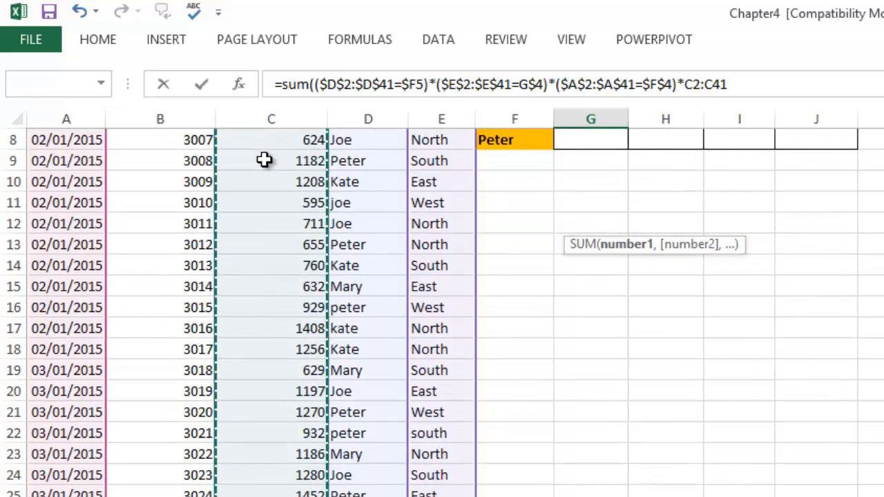
{"action": "key", "text": "F4"}
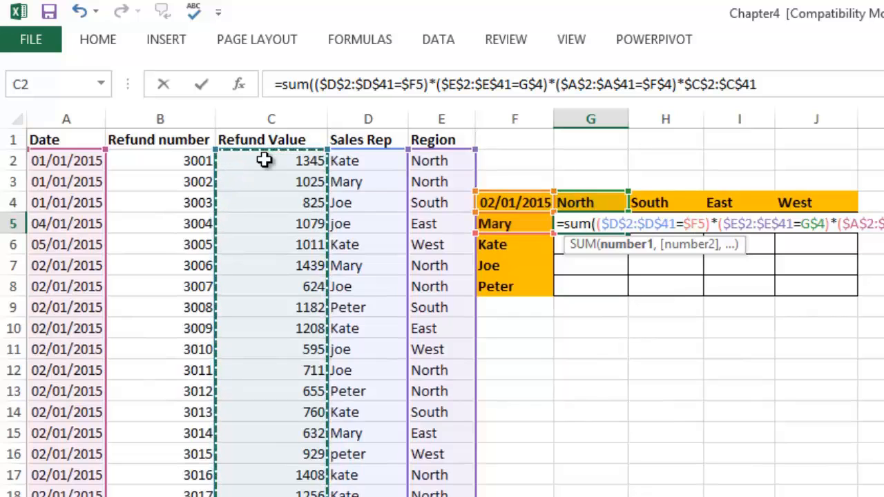
{"action": "type", "text": ")"}
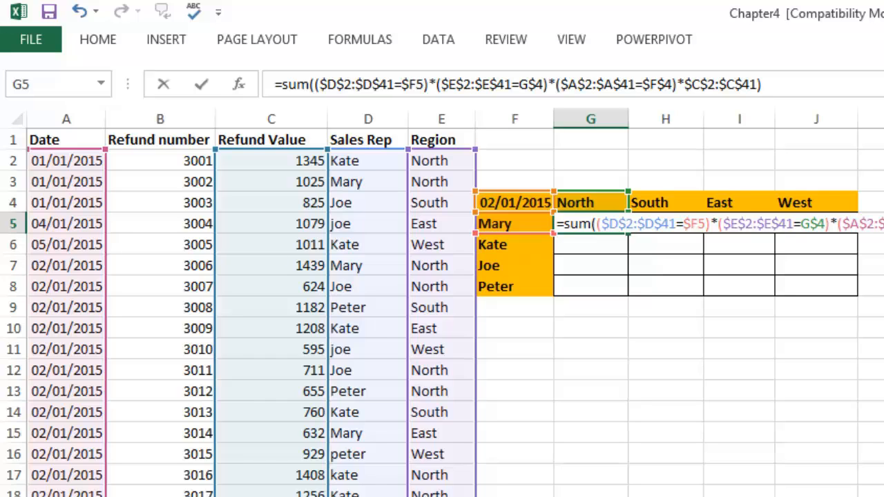
{"action": "key", "text": "ctrl+shift+Return"}
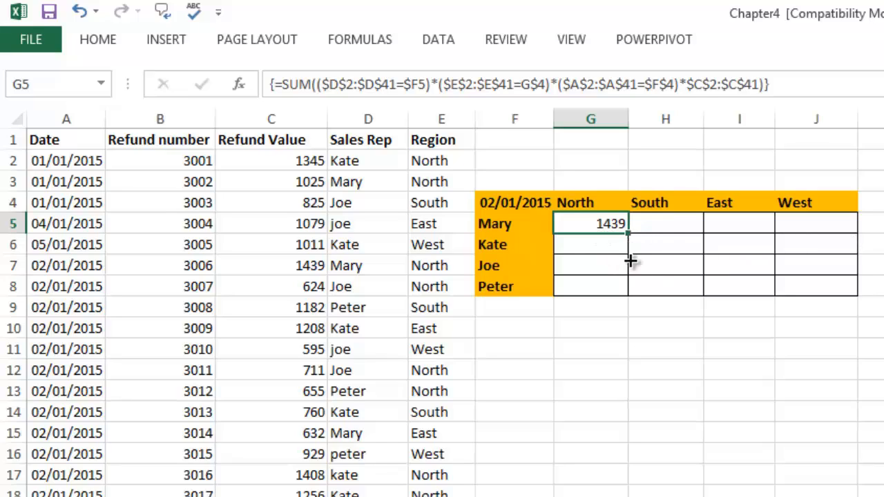
Fill the G5 array formula across the summary table to G5:J8 and check the copies against the sales rep and region headers.
{"action": "left_click_drag", "start_coordinate": [630, 261], "coordinate": [860, 294]}
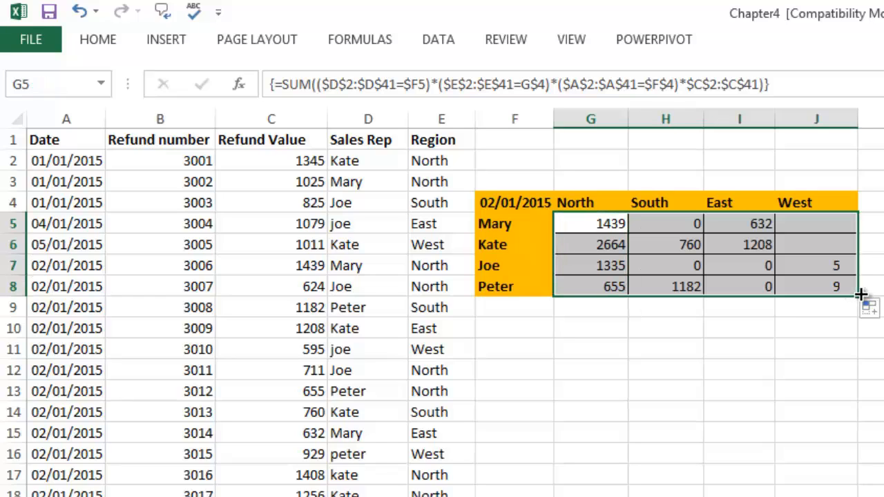
{"action": "left_click", "coordinate": [602, 223]}
{"action": "left_click", "coordinate": [649, 227]}
{"action": "left_click", "coordinate": [714, 225]}
{"action": "left_click", "coordinate": [802, 226]}
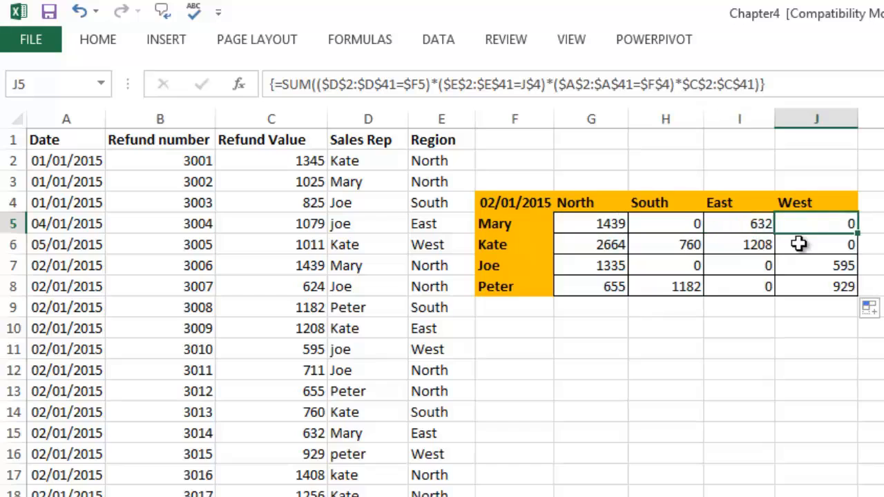
{"action": "left_click", "coordinate": [799, 244]}
{"action": "left_click_drag", "start_coordinate": [516, 221], "coordinate": [514, 289]}
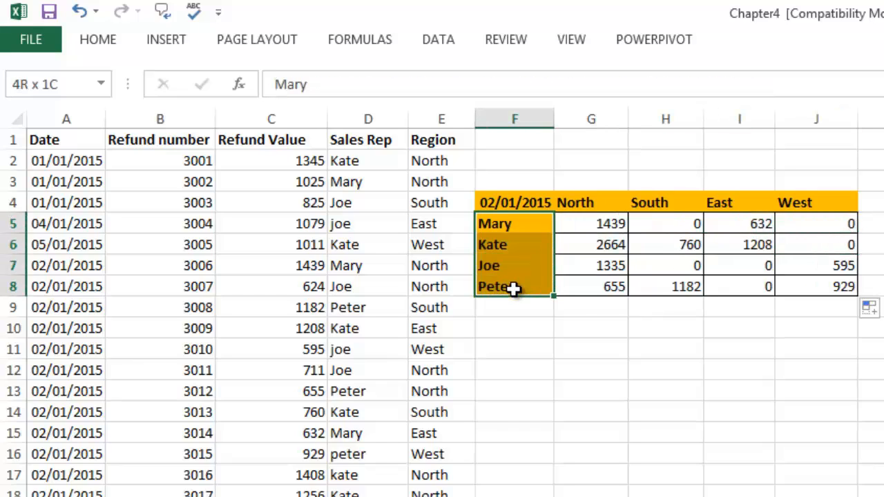
{"action": "left_click_drag", "start_coordinate": [610, 206], "coordinate": [852, 205]}
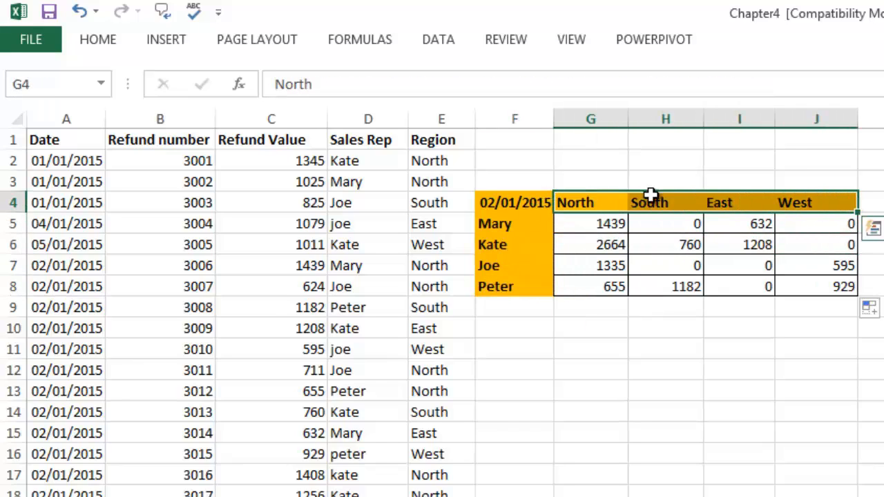
Change the date criterion in F4 of the summary table to 01/01/15.
{"action": "left_click", "coordinate": [505, 208]}
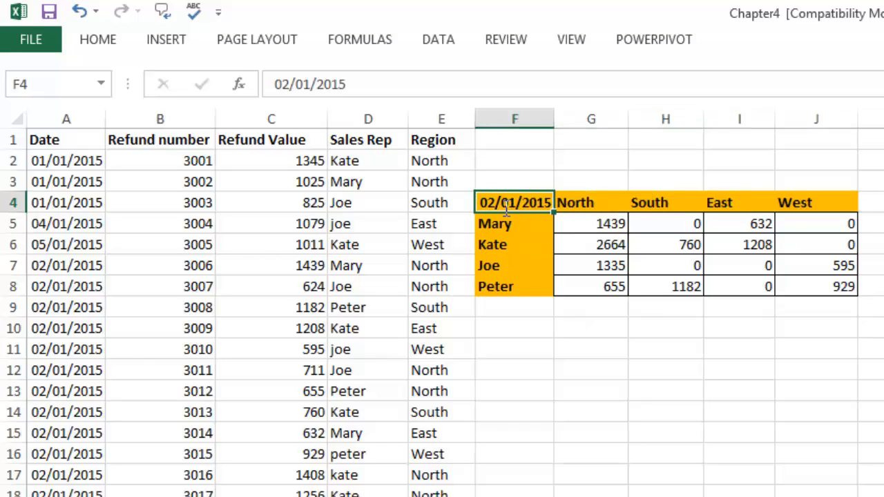
{"action": "type", "text": "01/01/15"}
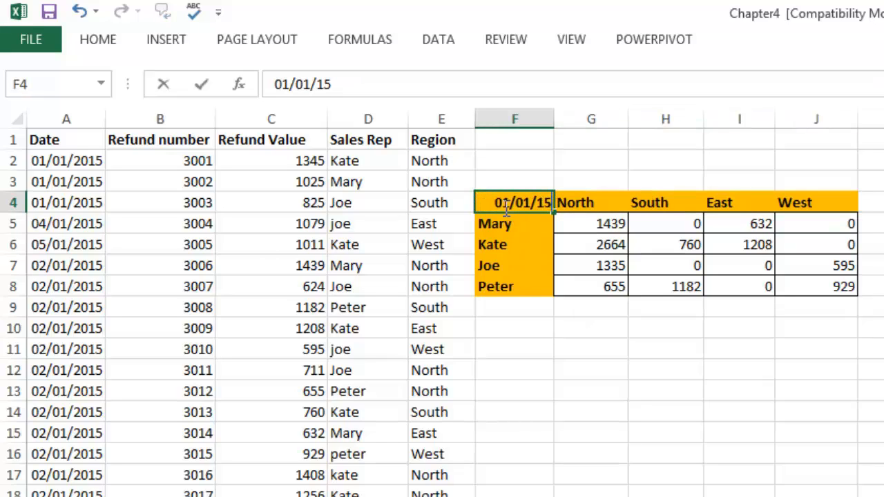
{"action": "key", "text": "ctrl+Return"}
{"action": "key", "text": "Return"}
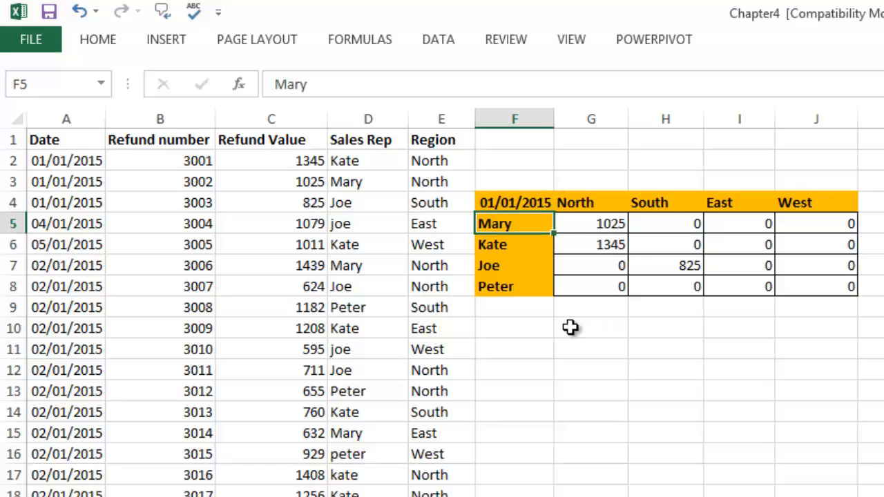
Inspect the recalculated results and formulas for the first two sales reps in rows 5 and 6 of the summary table.
{"action": "left_click", "coordinate": [577, 225]}
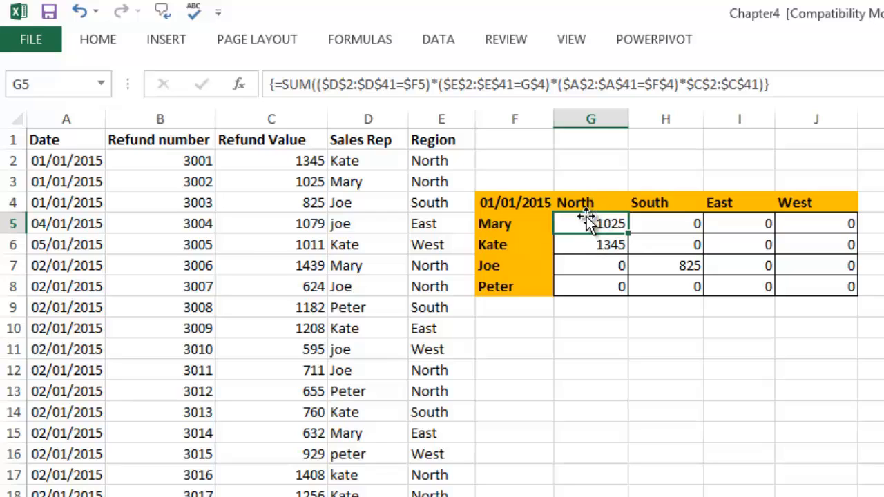
{"action": "left_click", "coordinate": [689, 223]}
{"action": "left_click", "coordinate": [736, 221]}
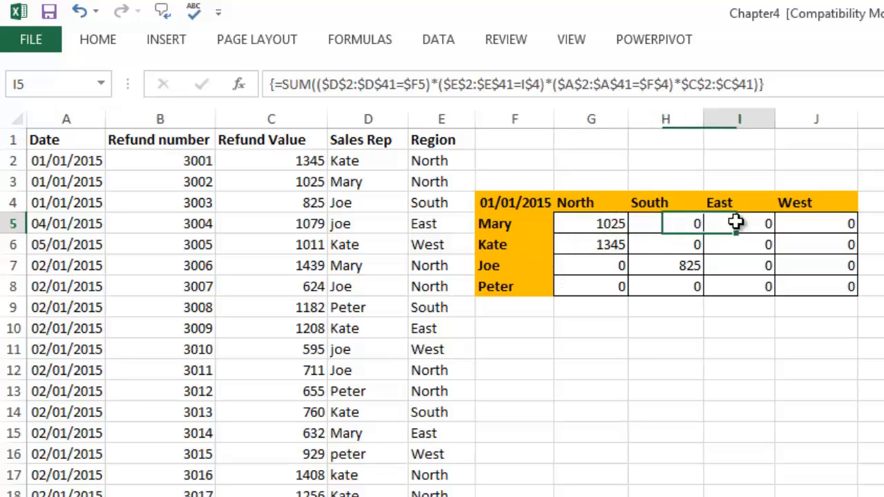
{"action": "left_click", "coordinate": [785, 224]}
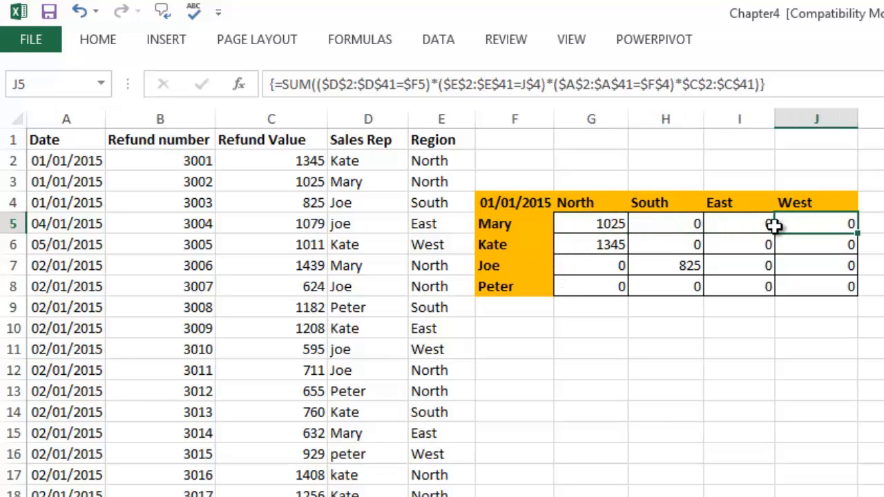
{"action": "left_click", "coordinate": [506, 228]}
{"action": "left_click", "coordinate": [564, 243]}
{"action": "left_click", "coordinate": [660, 242]}
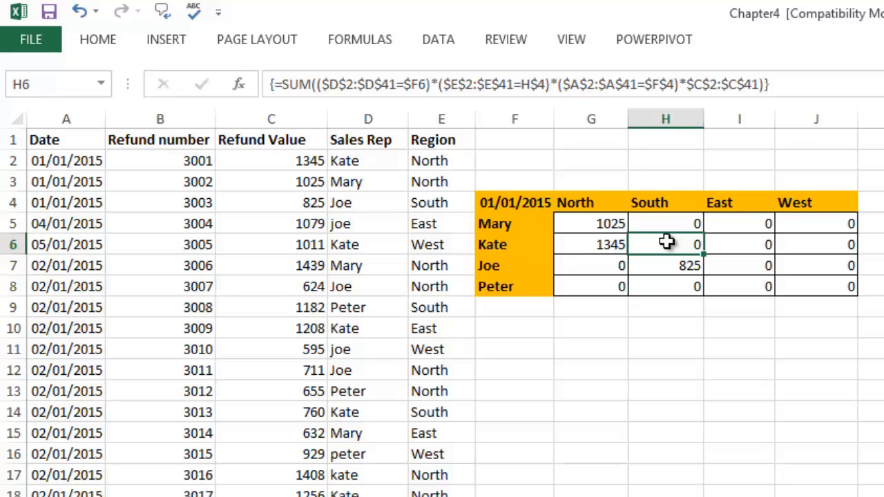
Paste the shortened formula =SUM(($D$2:$D$6=F5)*($E$2:$E$6=G4)*($A$2:$A$6=$F$4)*$C$2:$C$6) into G10 as an array formula and check its highlighted ranges.
{"action": "left_click", "coordinate": [598, 327]}
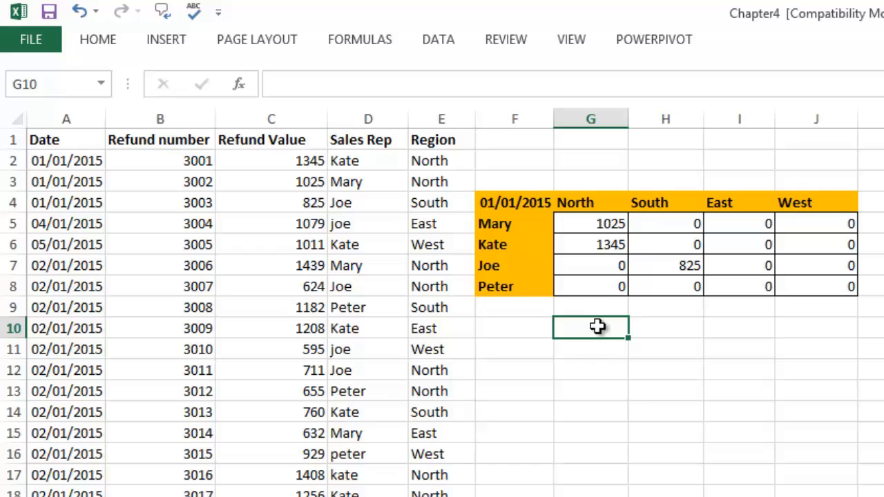
{"action": "double_click", "coordinate": [598, 327]}
{"action": "key", "text": "ctrl+v"}
{"action": "key", "text": "ctrl+shift+Return"}
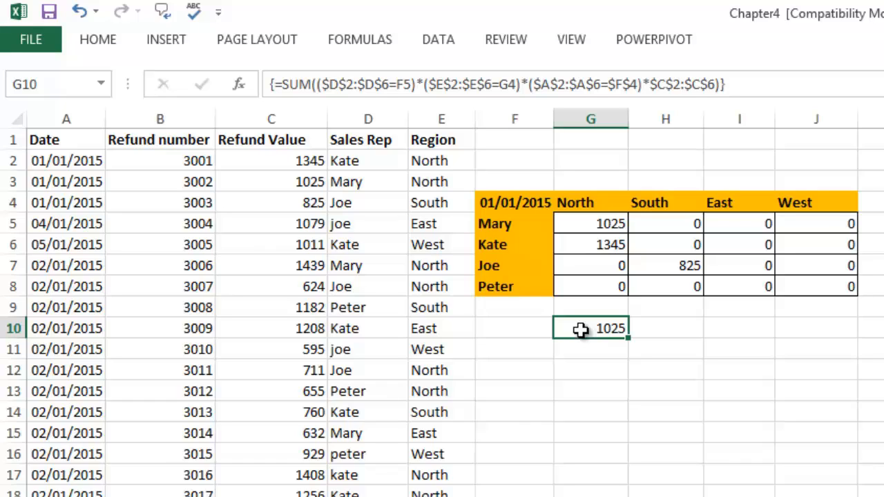
{"action": "double_click", "coordinate": [581, 330]}
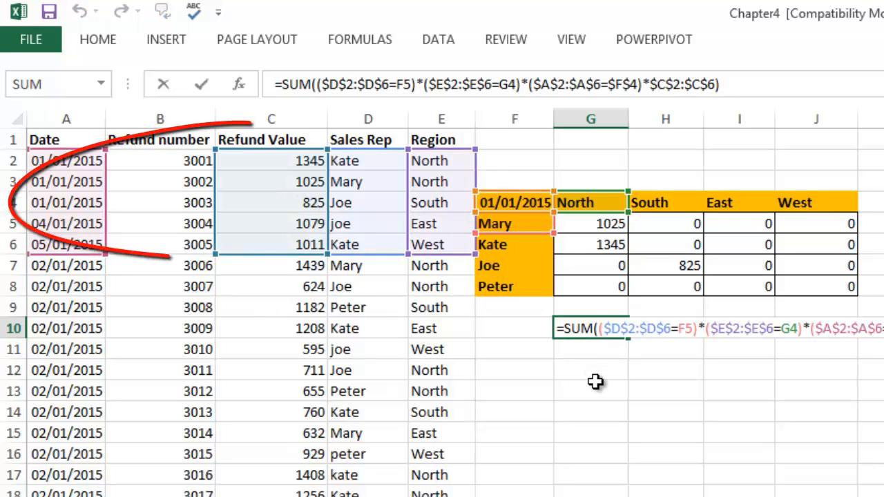
{"action": "key", "text": "ctrl+shift+Return"}
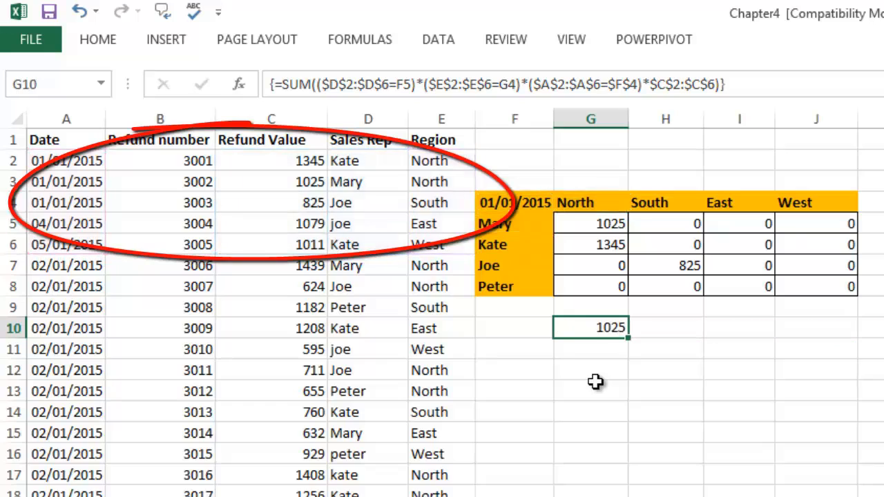
Review the criteria cells F5, G4 and F4 and the Sales Rep entries in D2:D6 that the G10 formula uses.
{"action": "left_click", "coordinate": [516, 223]}
{"action": "left_click", "coordinate": [591, 202]}
{"action": "left_click", "coordinate": [517, 205]}
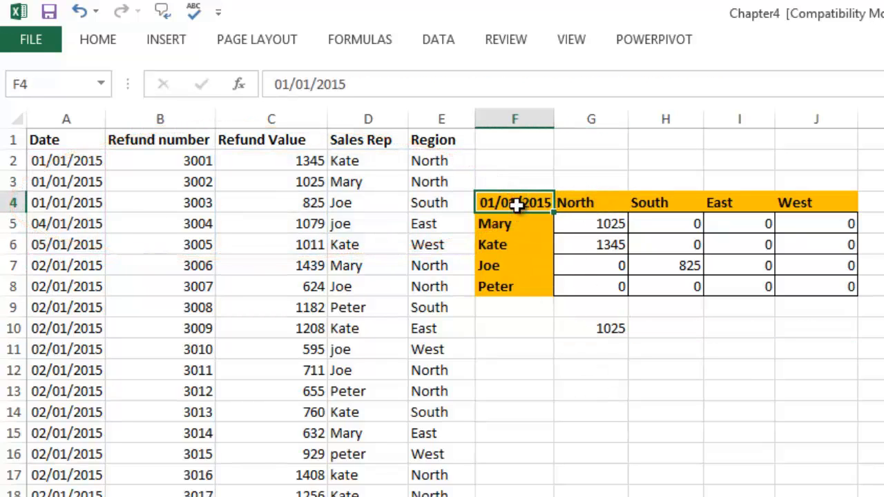
{"action": "left_click_drag", "start_coordinate": [346, 161], "coordinate": [362, 250]}
{"action": "left_click_drag", "start_coordinate": [600, 349], "coordinate": [603, 333]}
{"action": "left_click", "coordinate": [603, 333]}
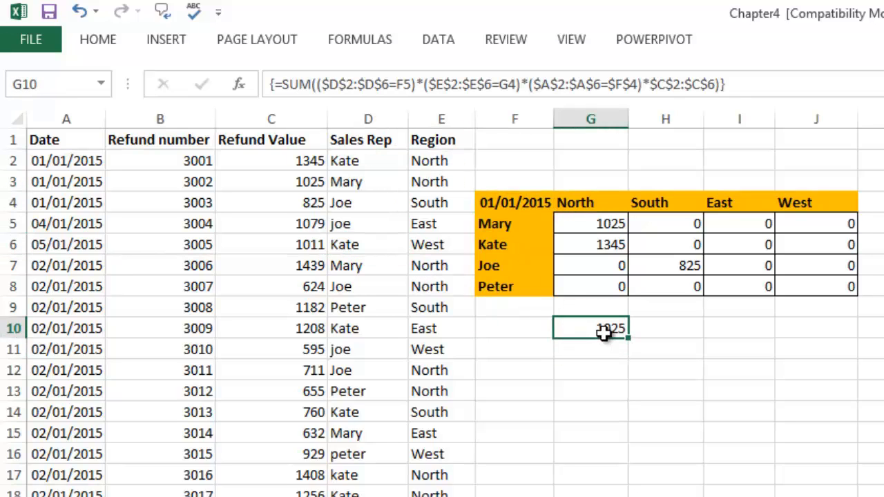
Open Evaluate Formula for G10 and step through the Sales Rep test, ($D$2:$D$6=F5), until its array of logical values is resolved.
{"action": "left_click", "coordinate": [361, 40]}
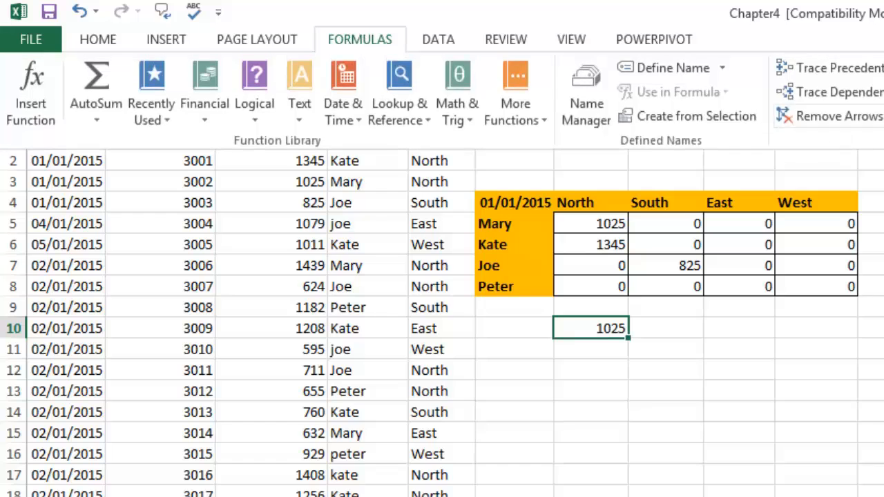
{"action": "left_click", "coordinate": [883, 112]}
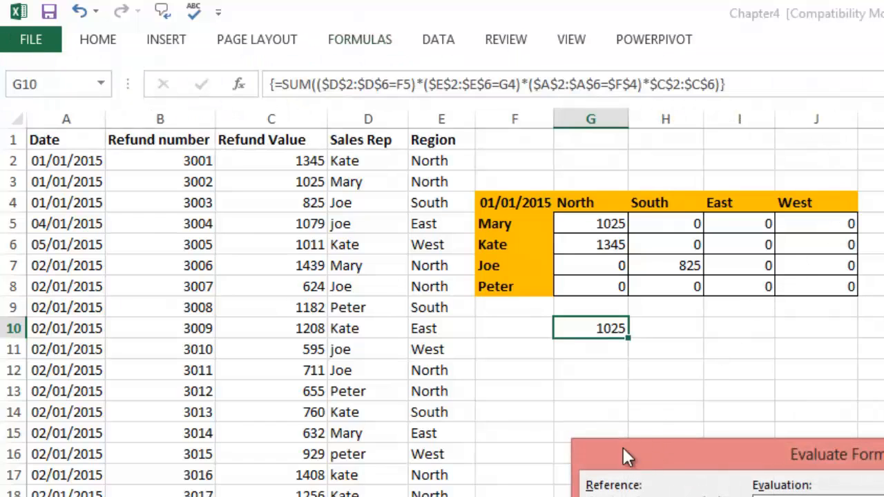
{"action": "left_click_drag", "start_coordinate": [623, 448], "coordinate": [87, 274]}
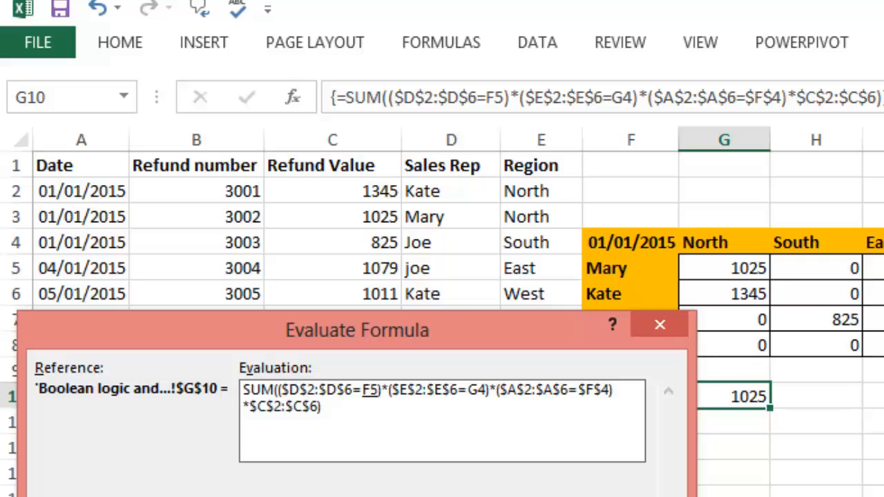
{"action": "left_click", "coordinate": [366, 496]}
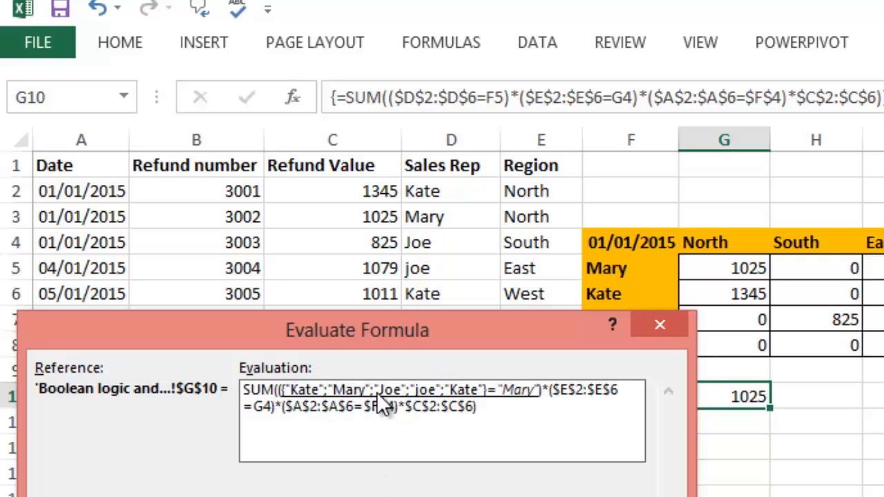
{"action": "left_click_drag", "start_coordinate": [286, 409], "coordinate": [538, 395]}
{"action": "key", "text": "Return"}
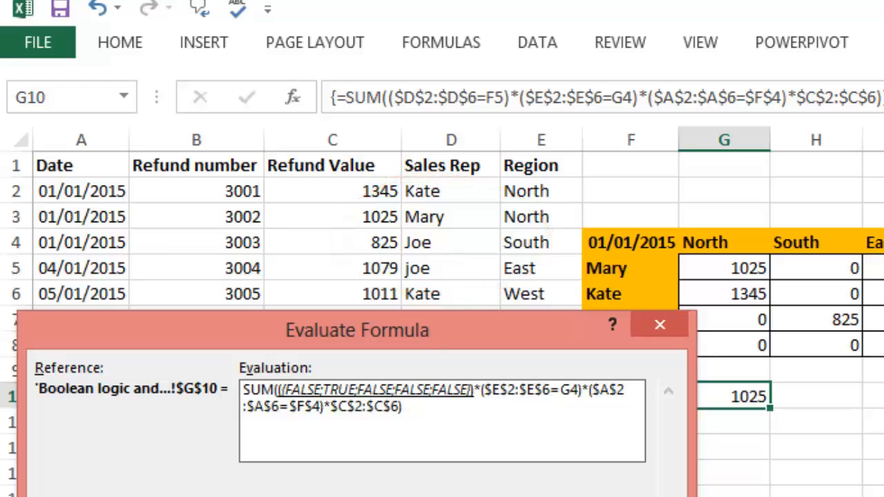
{"action": "key", "text": "Return"}
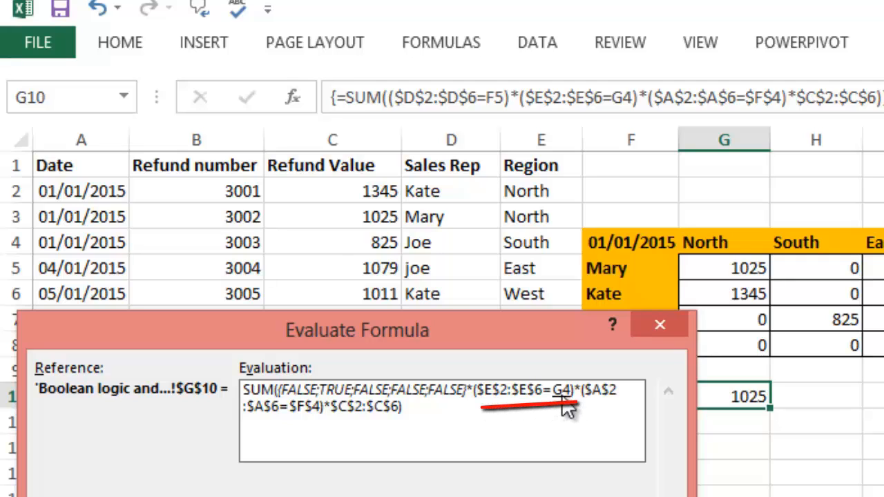
Evaluate the region test, ($E$2:$E$6=G4), and its multiplication with the Sales Rep array.
{"action": "key", "text": "Return"}
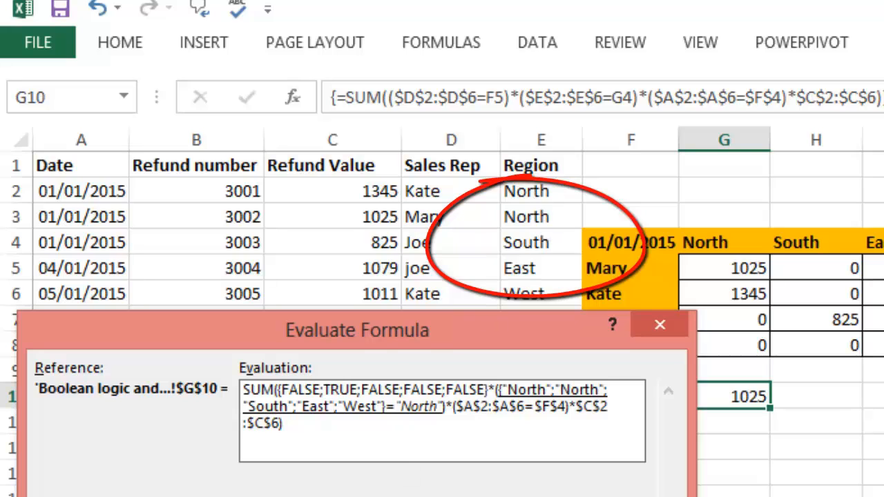
{"action": "left_click", "coordinate": [325, 496]}
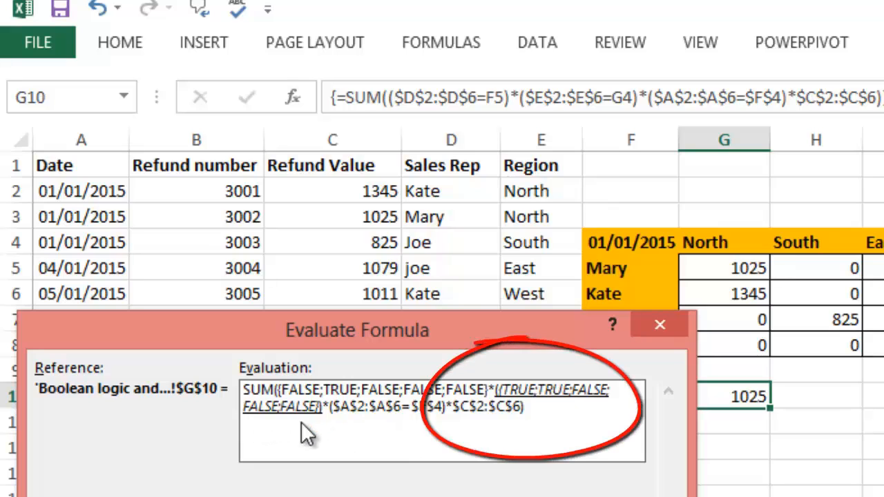
{"action": "left_click", "coordinate": [324, 496]}
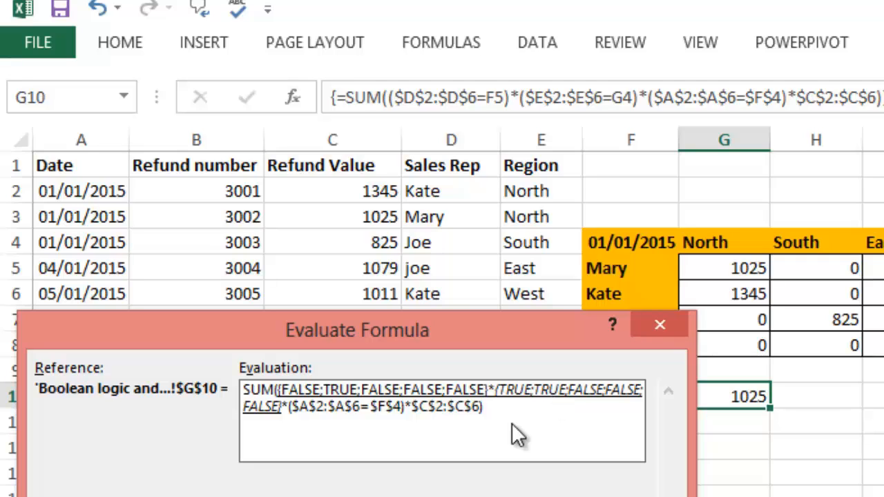
{"action": "left_click", "coordinate": [291, 496]}
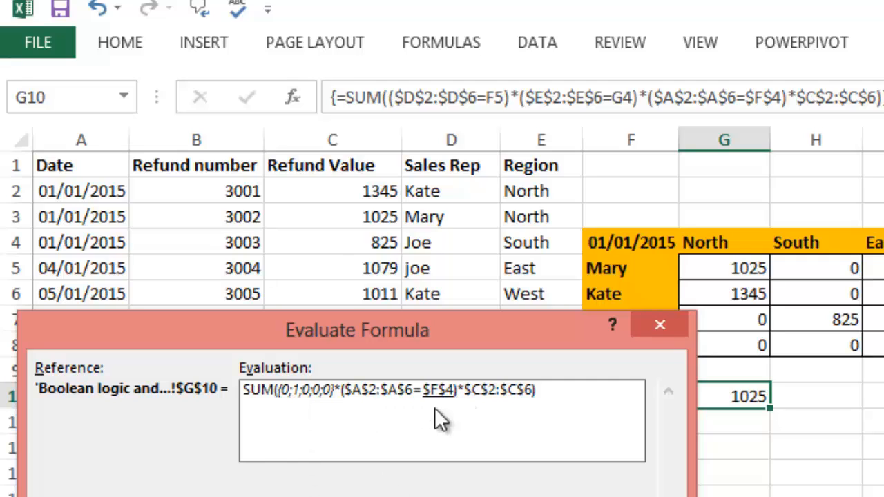
Evaluate the date test, ($A$2:$A$6=$F$4), and multiply its result with the combined sales rep and region array.
{"action": "left_click", "coordinate": [406, 496]}
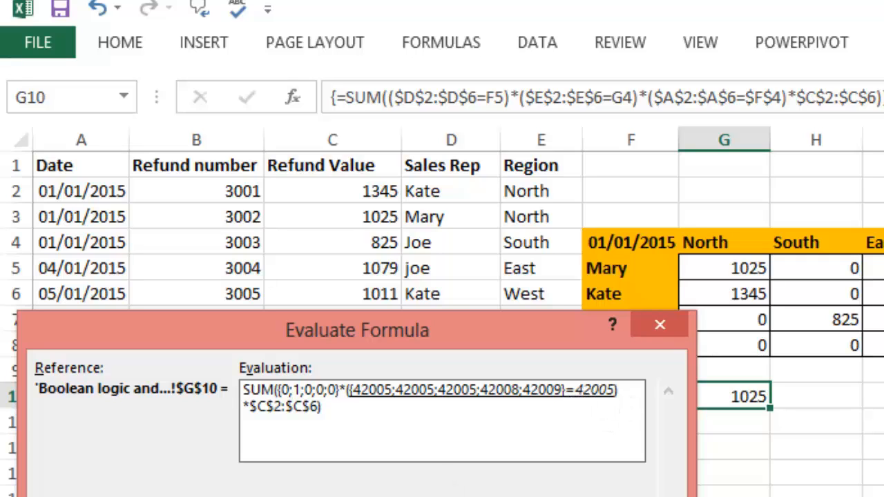
{"action": "key", "text": "Return"}
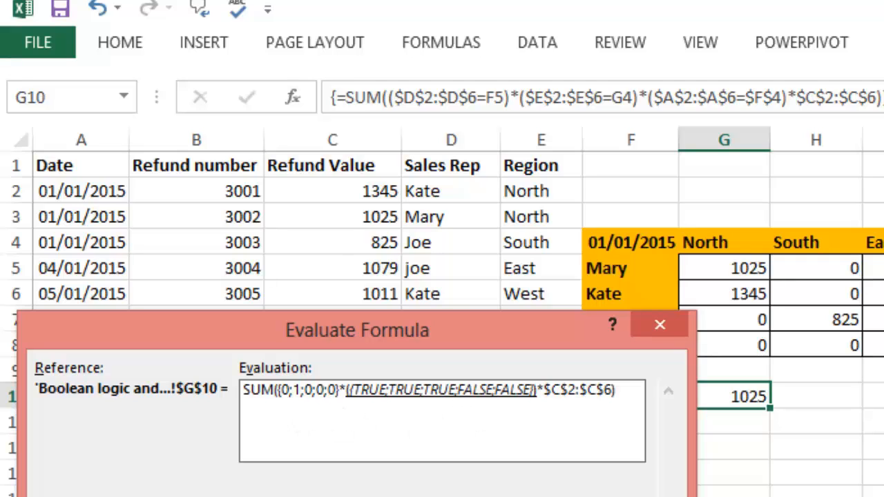
{"action": "key", "text": "Return"}
{"action": "key", "text": "Return"}
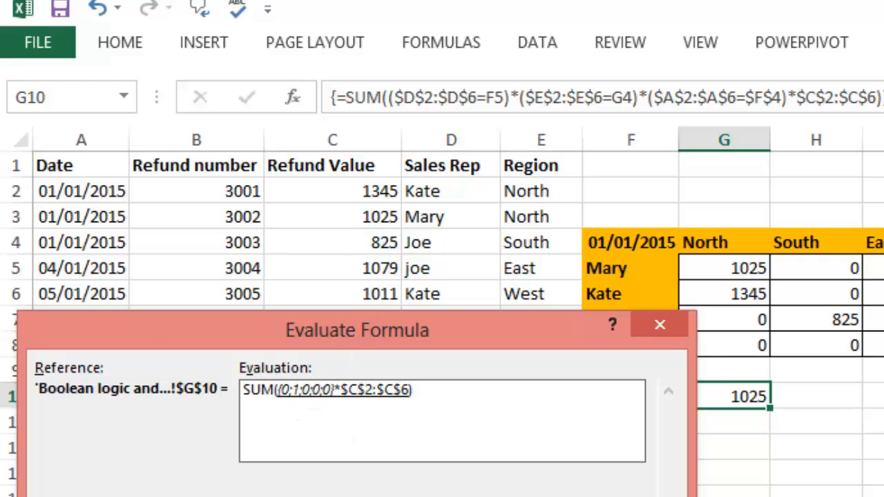
Evaluate the multiplication by $C$2:$C$6 and the final SUM, close the evaluation, and select G5 to view its formula.
{"action": "key", "text": "Return"}
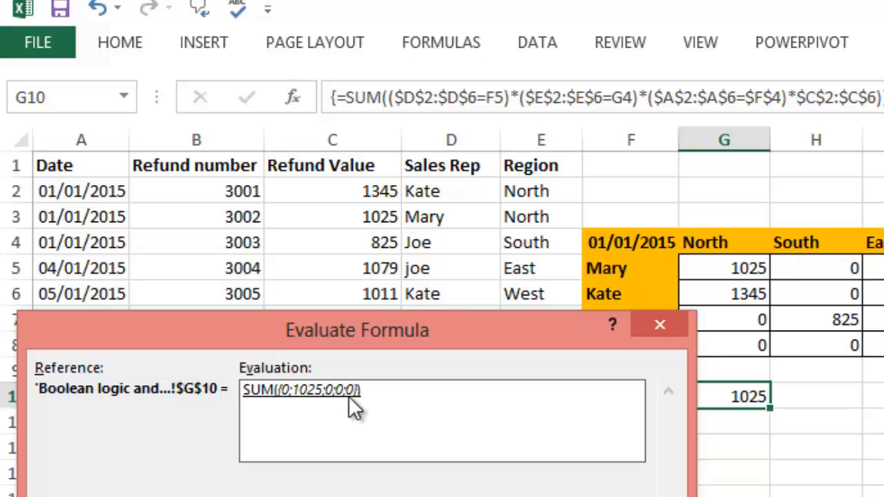
{"action": "key", "text": "Return"}
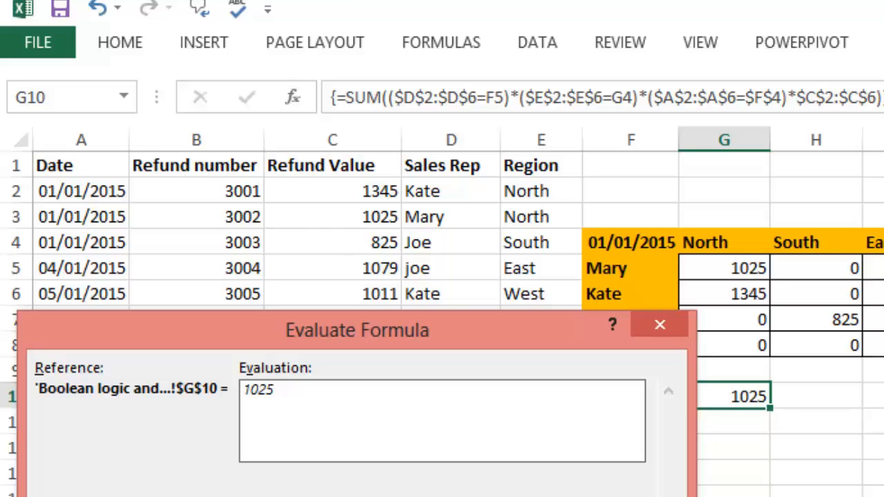
{"action": "key", "text": "Escape"}
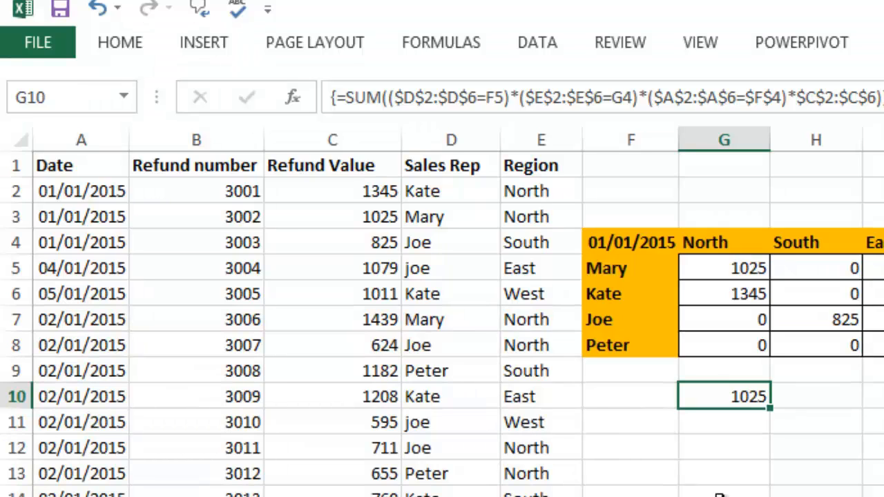
{"action": "left_click", "coordinate": [722, 268]}
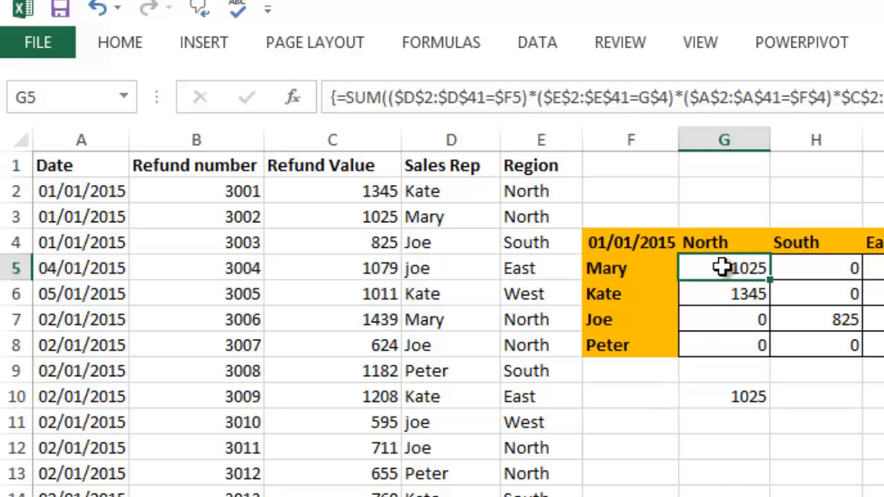